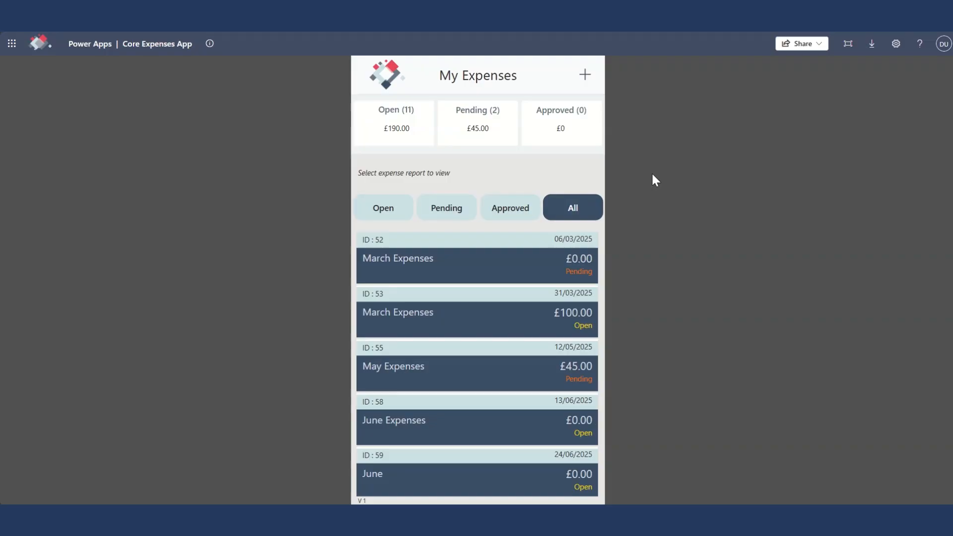
# - Start a new expense report with start date 01/03/2026 and end date 31/03/2026
pyautogui.click(584, 75)
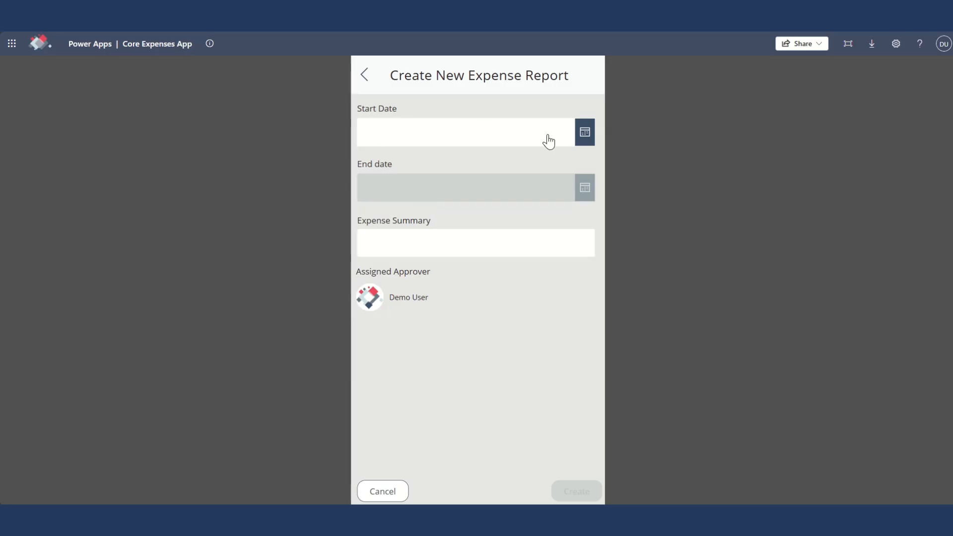
pyautogui.click(585, 139)
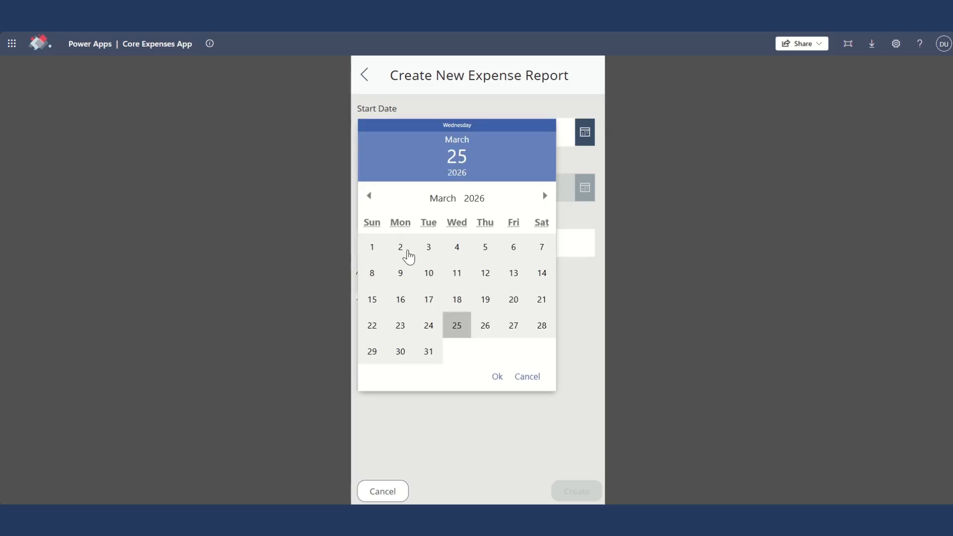
pyautogui.click(371, 248)
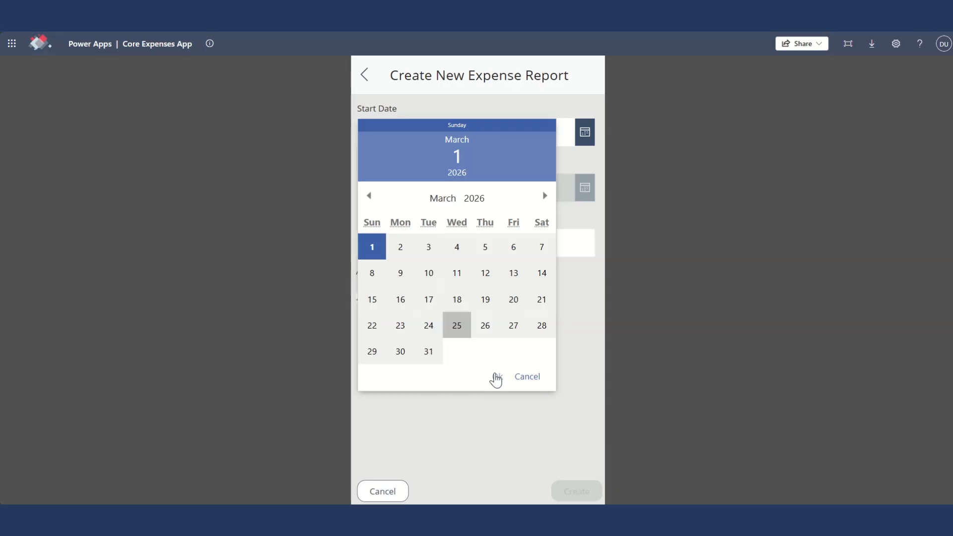
pyautogui.click(497, 375)
pyautogui.click(579, 194)
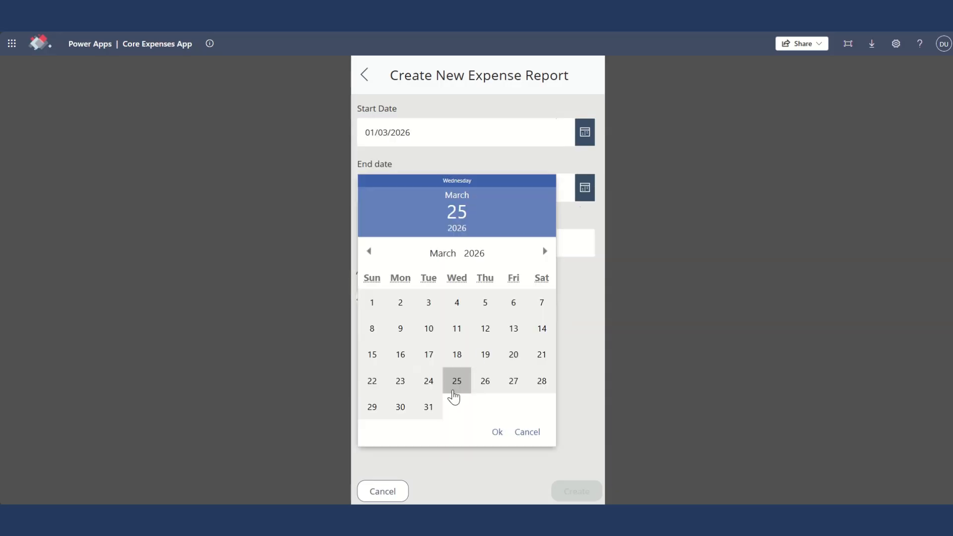
pyautogui.click(427, 408)
pyautogui.click(496, 432)
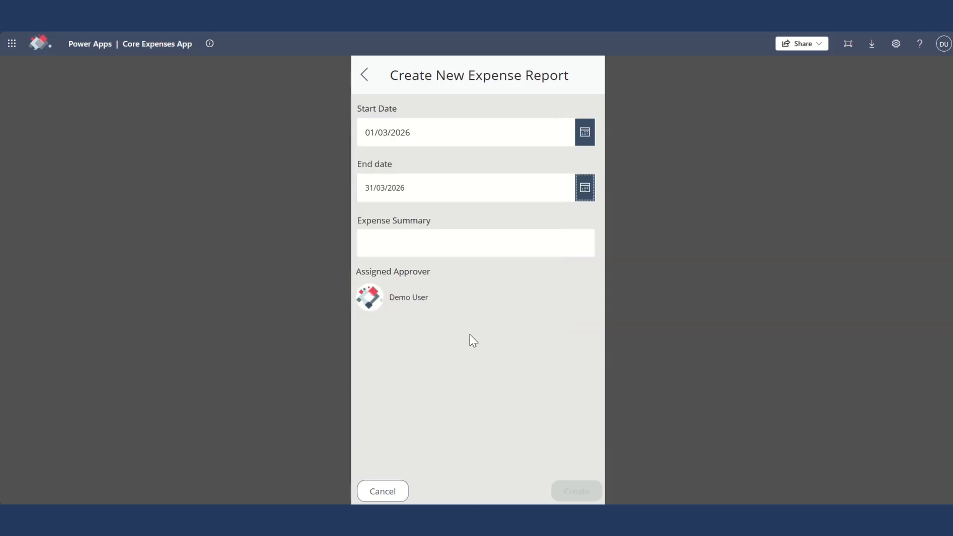
# - Enter "London Trip Expenses" as the expense summary and create the report
pyautogui.click(456, 249)
pyautogui.write('M')
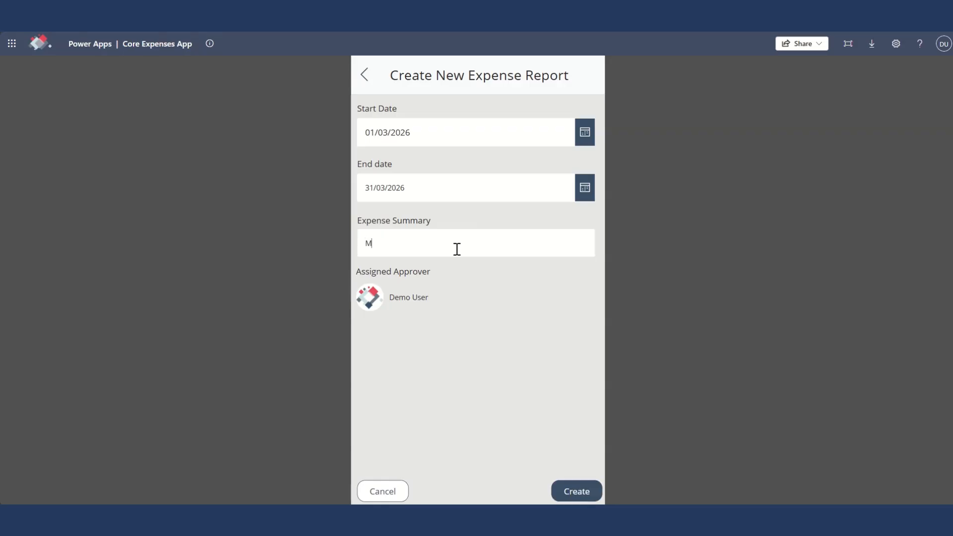
pyautogui.write('arch Expenses')
pyautogui.hotkey('ctrl', 'a')
pyautogui.press('BackSpace')
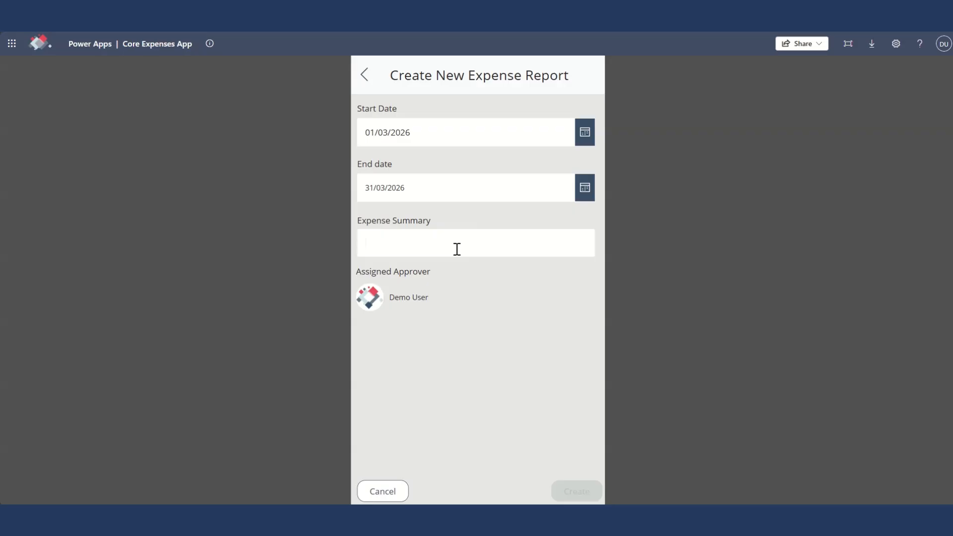
pyautogui.write('London Tri')
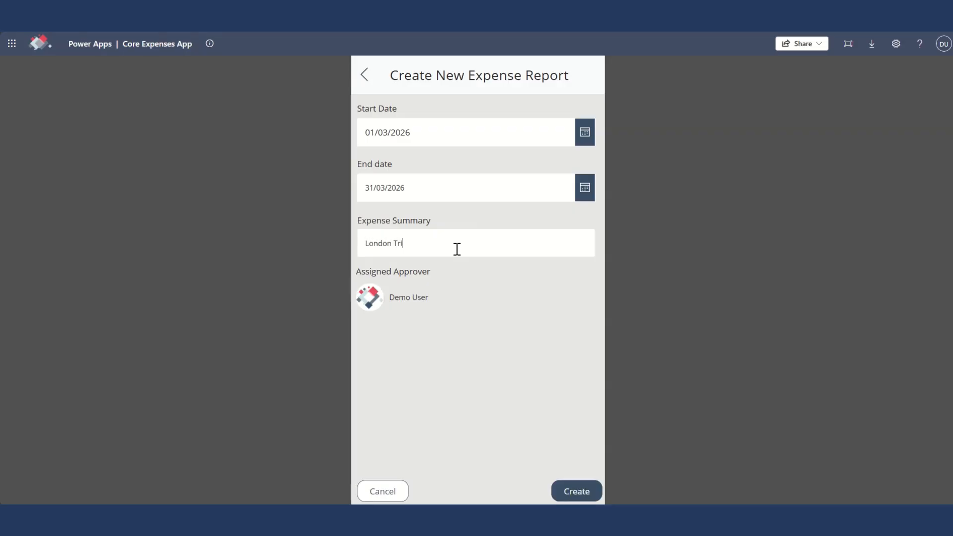
pyautogui.write('p Expenses')
pyautogui.click(576, 492)
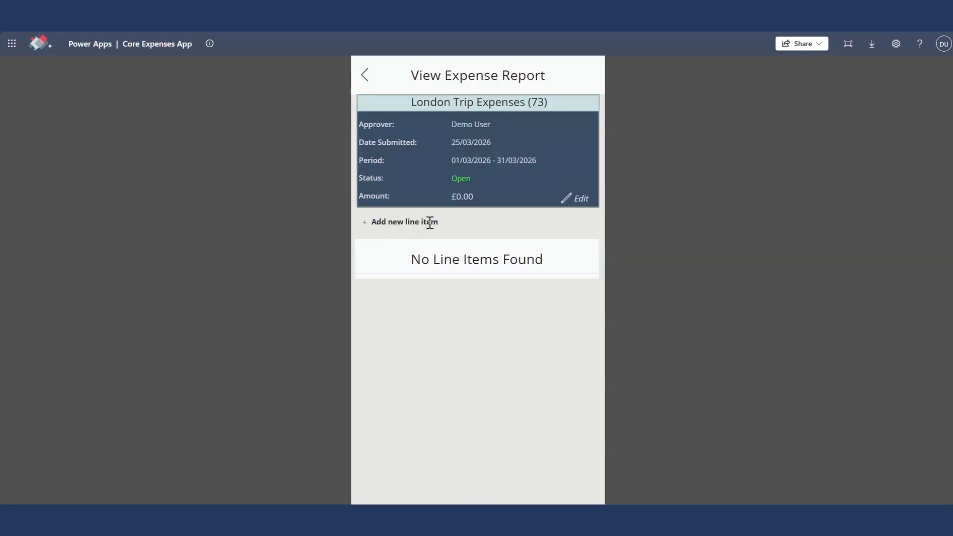
# - Add a new line item to the report, dated 18/03/2026 with the description "Train Tickets"
pyautogui.click(384, 225)
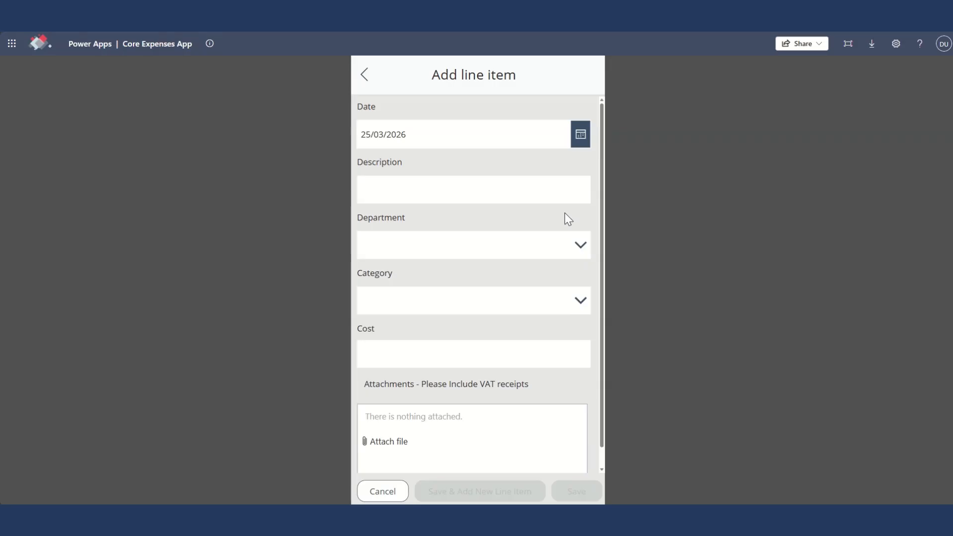
pyautogui.click(580, 137)
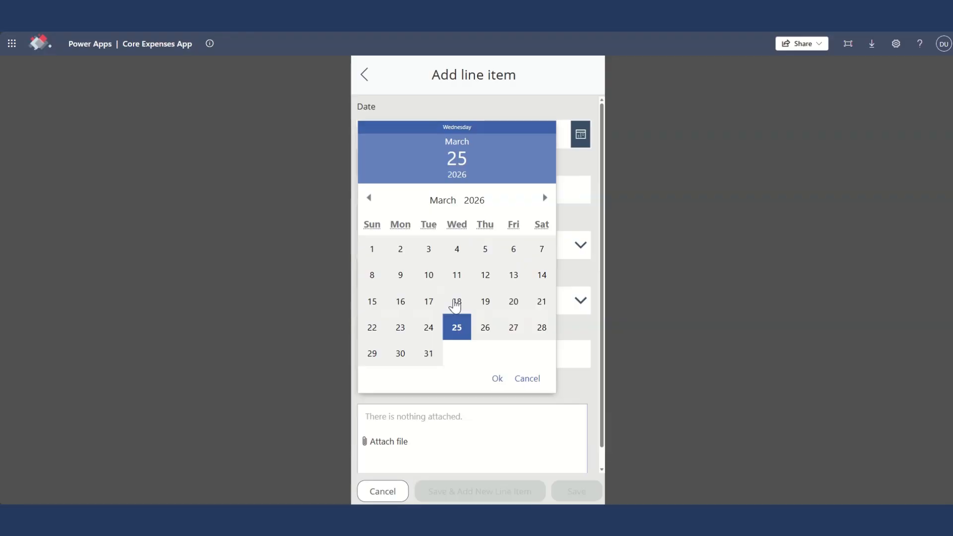
pyautogui.click(455, 304)
pyautogui.click(496, 380)
pyautogui.click(425, 189)
pyautogui.write('Train ')
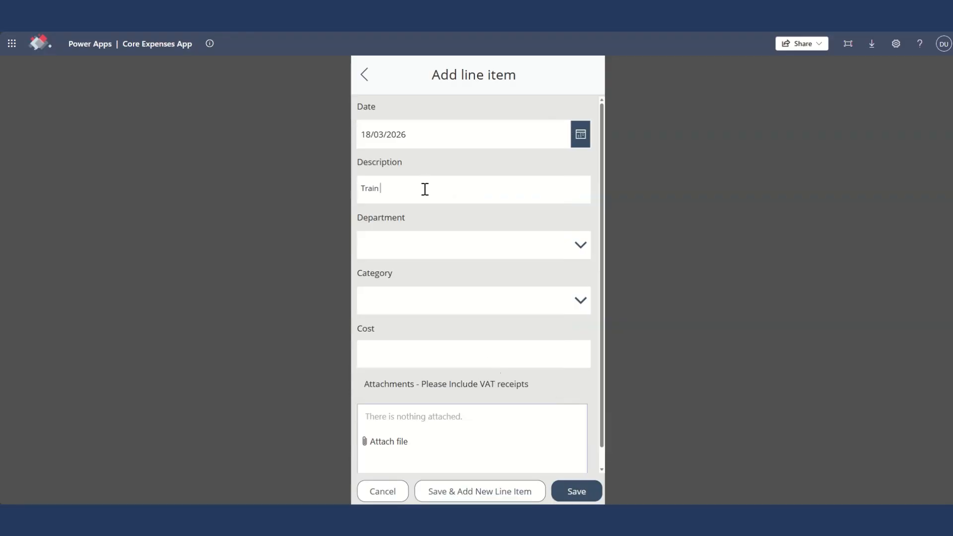
pyautogui.write('Tickets')
# - Assign the Train Tickets line item to the ICT department and the Transportation category
pyautogui.click(442, 243)
pyautogui.scroll(-1, 432, 258)
pyautogui.scroll(1, 432, 259)
pyautogui.click(369, 244)
pyautogui.click(457, 305)
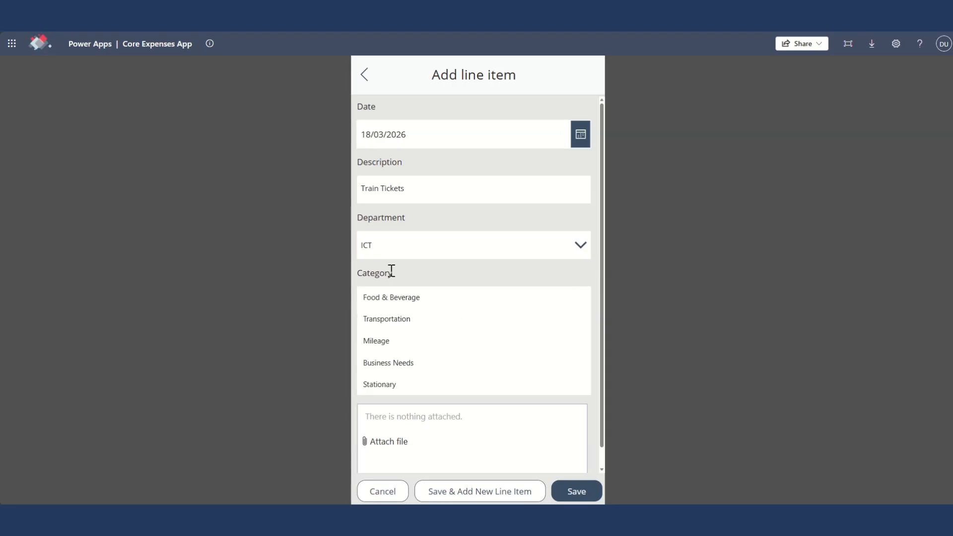
pyautogui.click(392, 320)
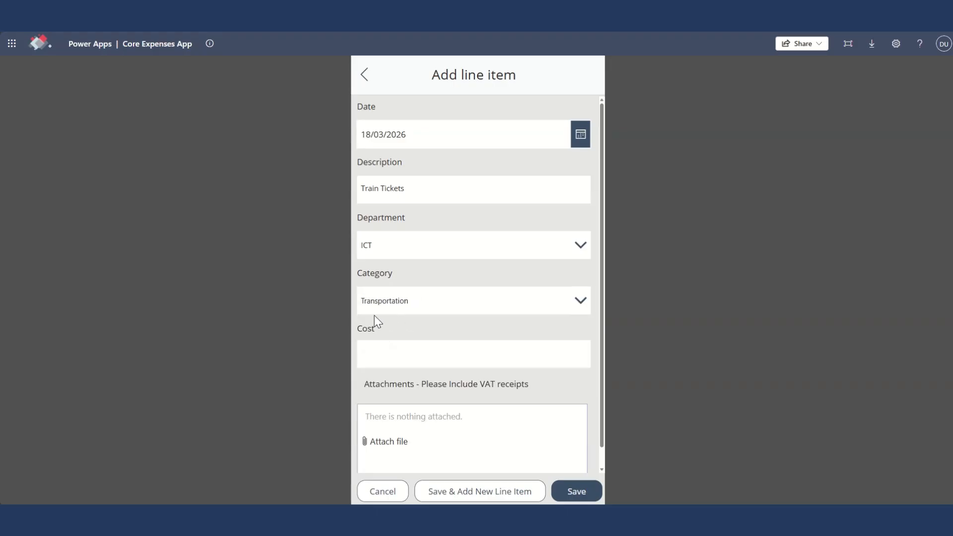
# - Try the Mileage category with 50 miles on the line item and look at the available departments
pyautogui.click(393, 303)
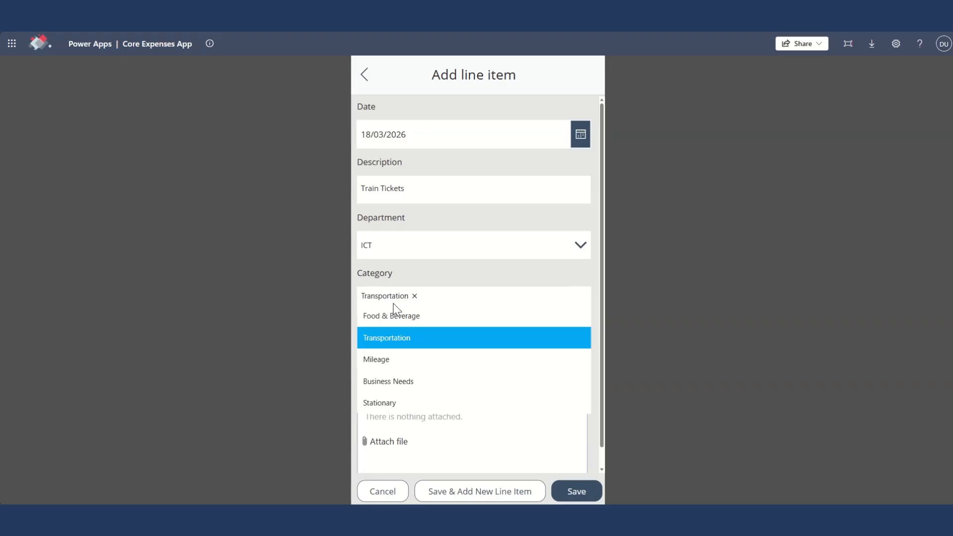
pyautogui.click(384, 360)
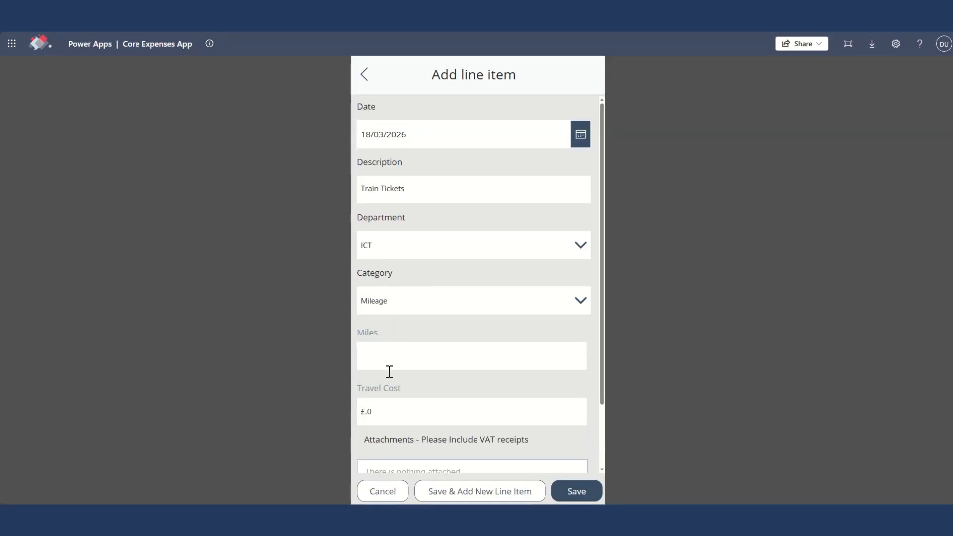
pyautogui.write('50')
pyautogui.click(436, 247)
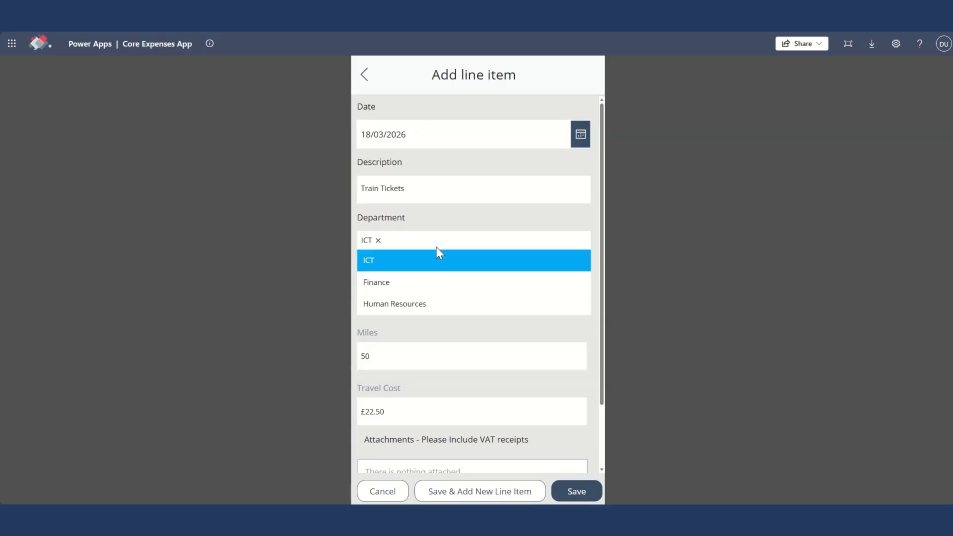
pyautogui.click(419, 327)
# - Set the line item's category back to Transportation and enter a cost of 100
pyautogui.click(421, 302)
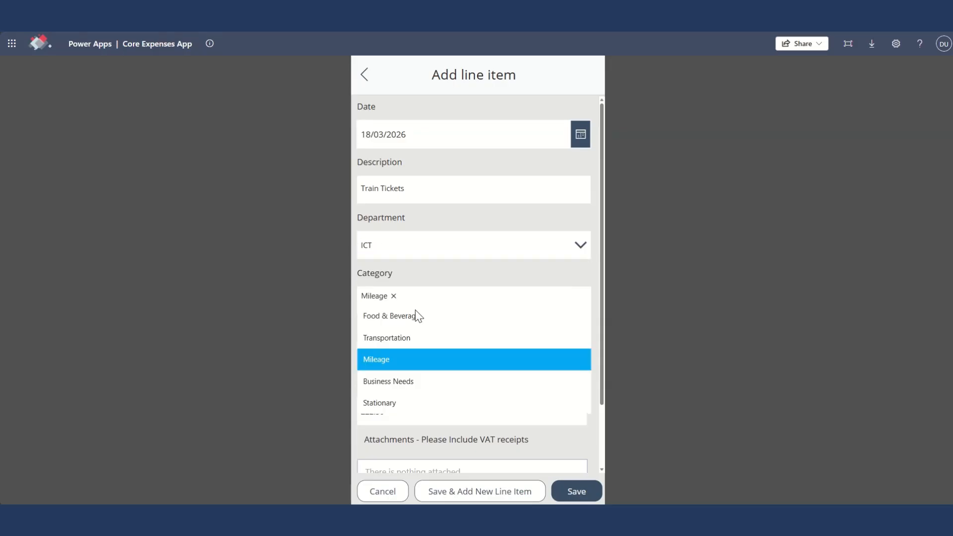
pyautogui.click(417, 339)
pyautogui.click(427, 360)
pyautogui.write('100')
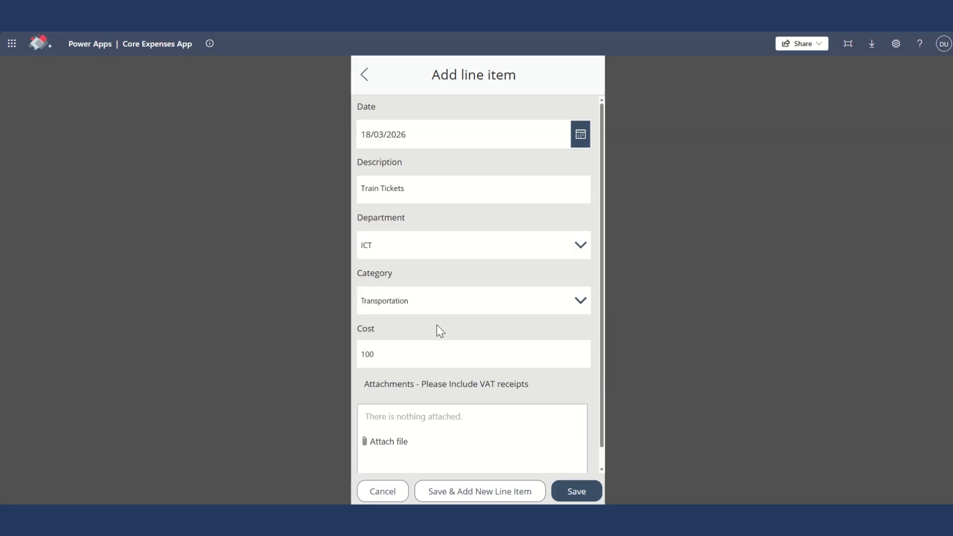
# - Save the line item with Train ticket.png attached and submit the London Trip Expenses report
pyautogui.scroll(-1, 476, 355)
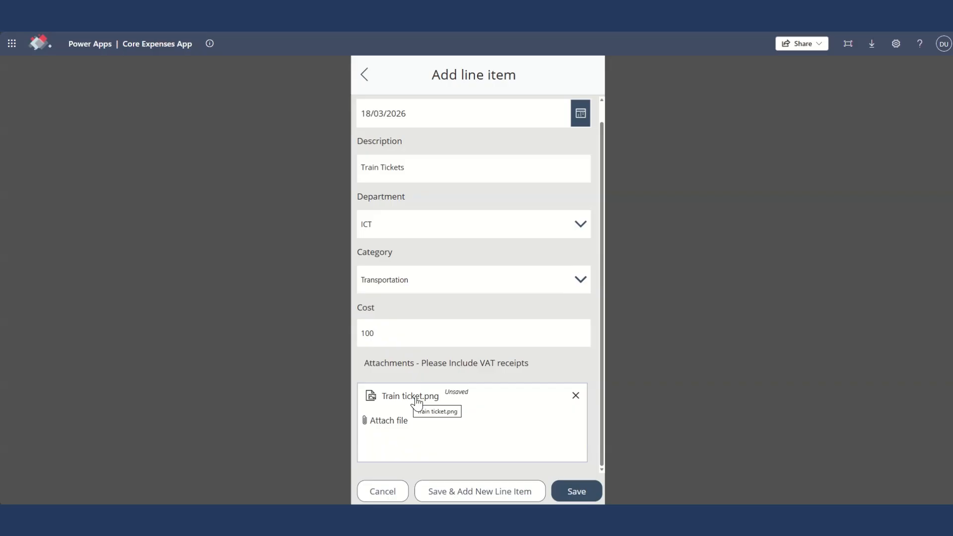
pyautogui.click(570, 491)
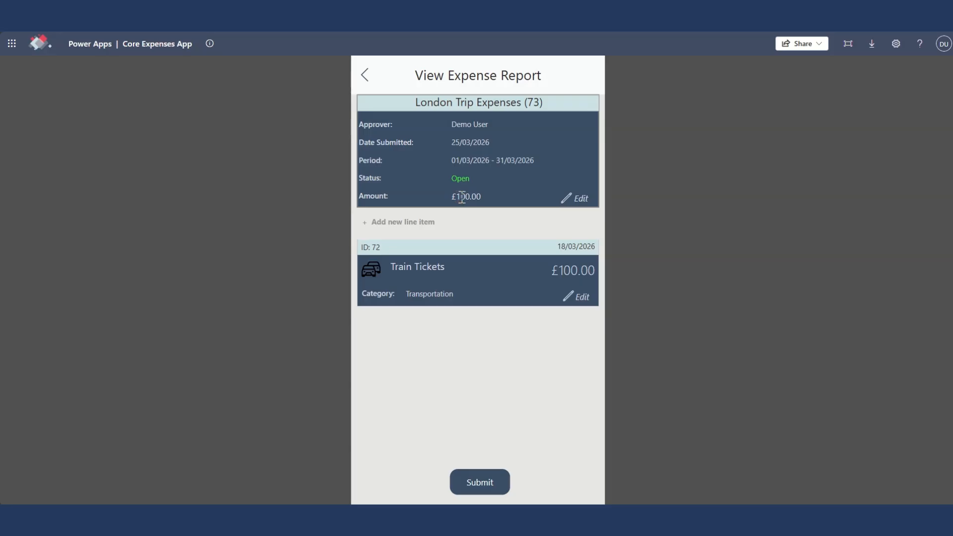
pyautogui.click(486, 485)
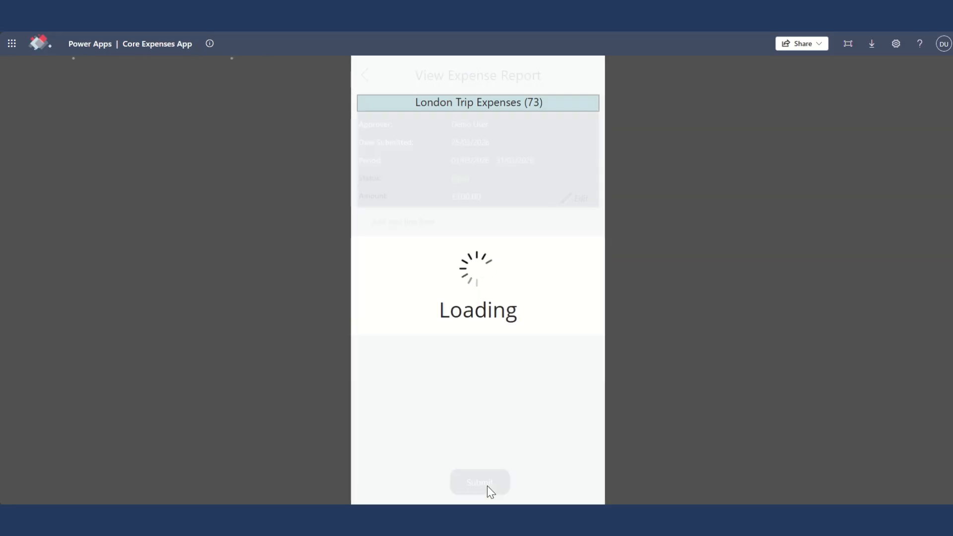